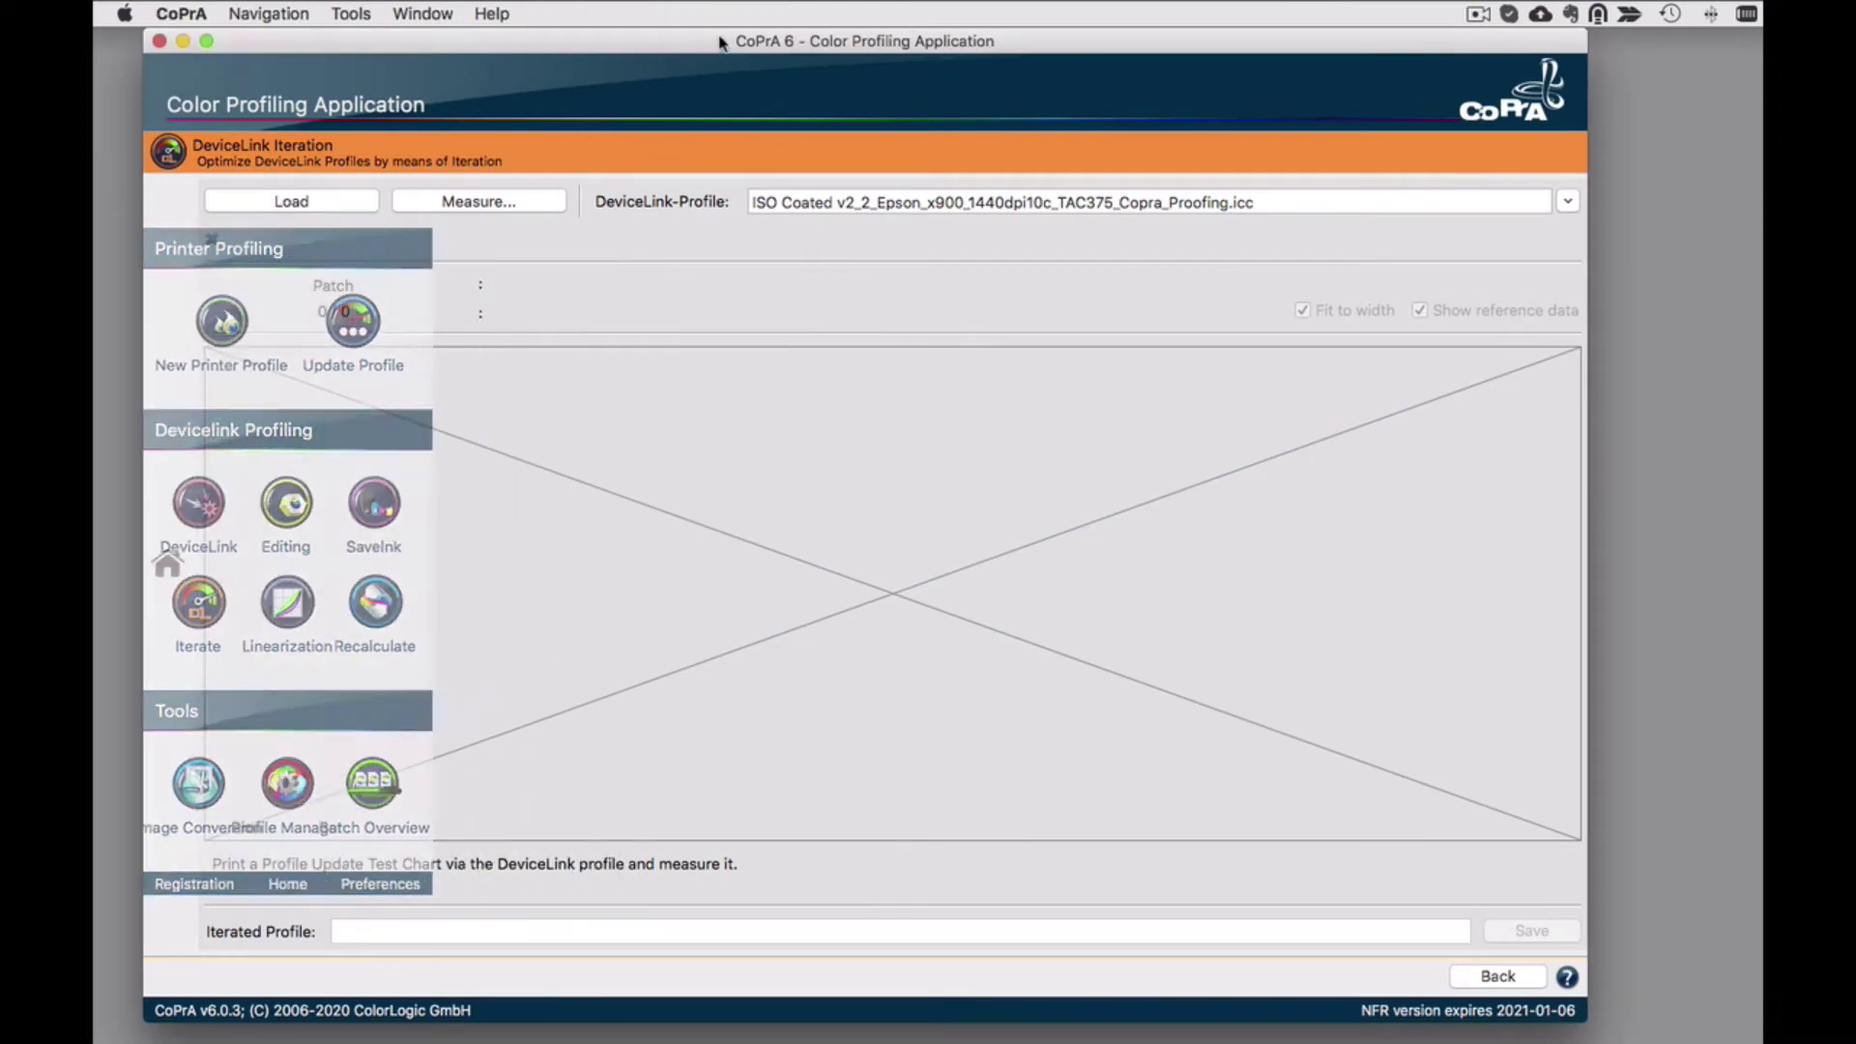
Dismiss the navigation panel to reveal the DeviceLink Iteration view with the ISO Coated-to-Epson profile.
click(705, 42)
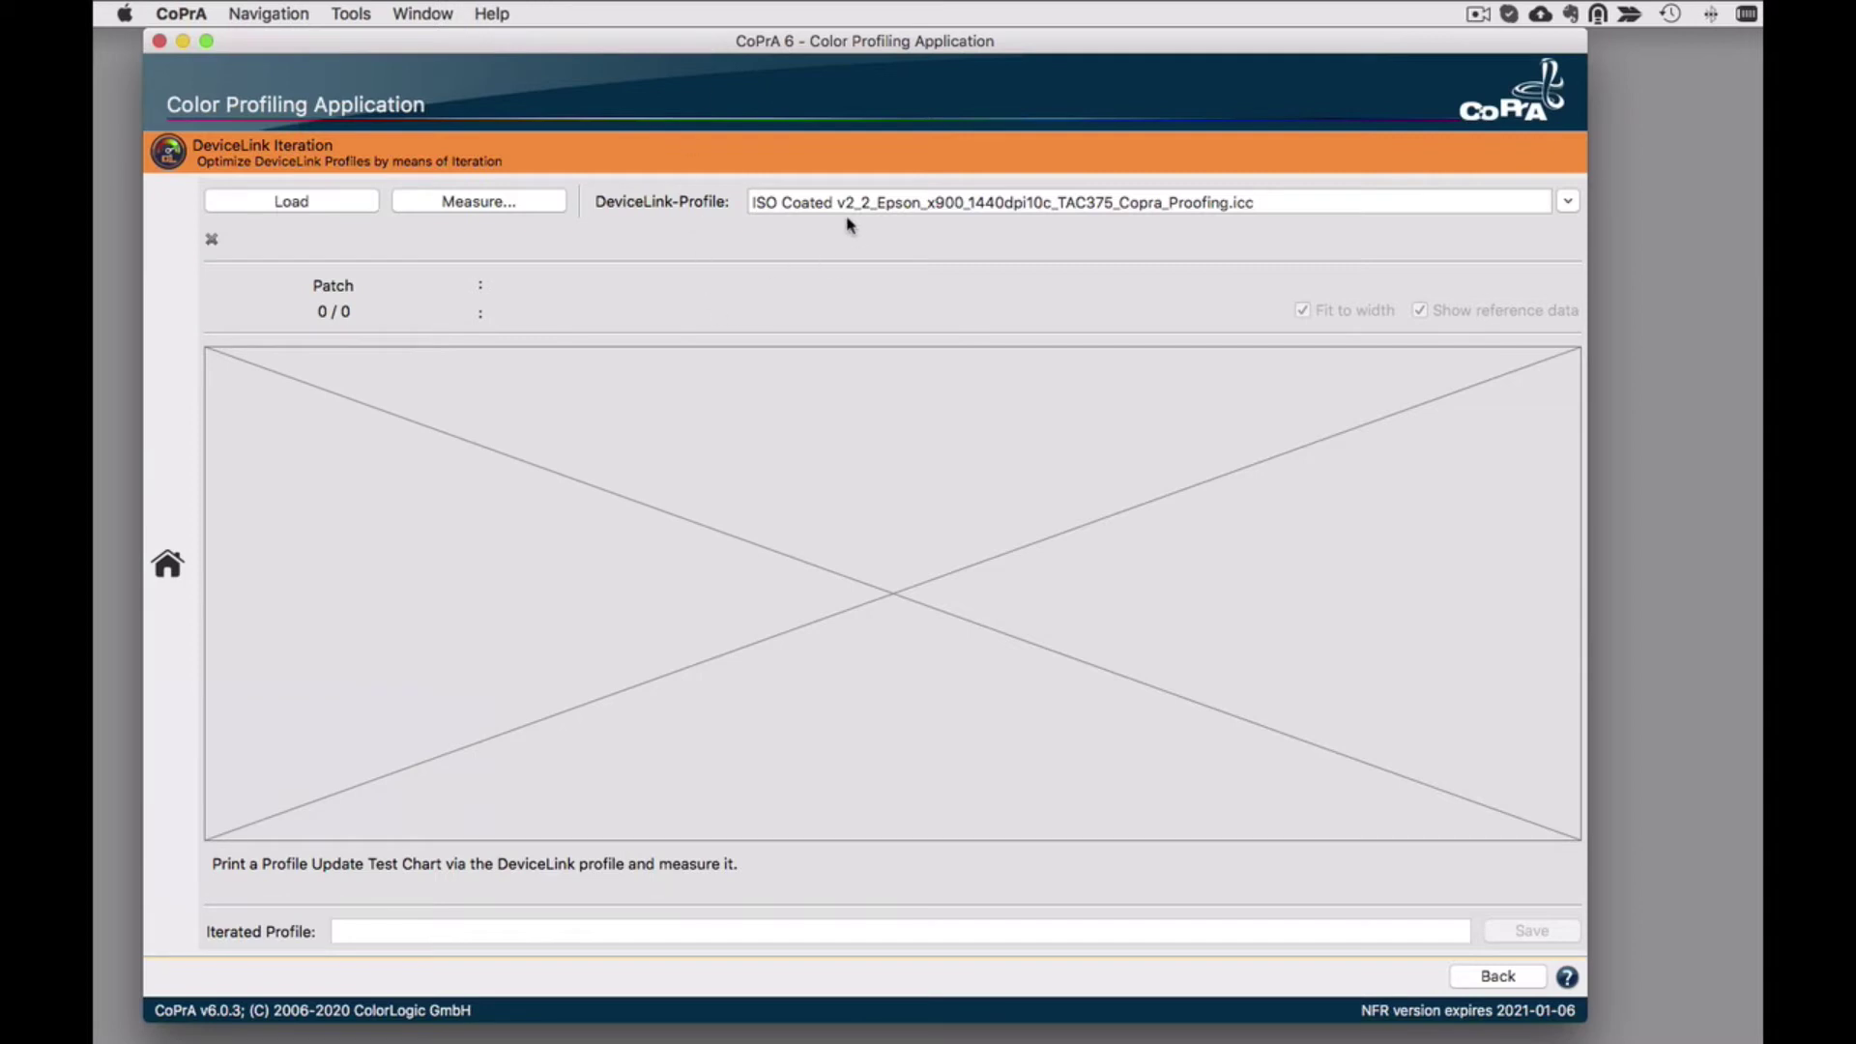
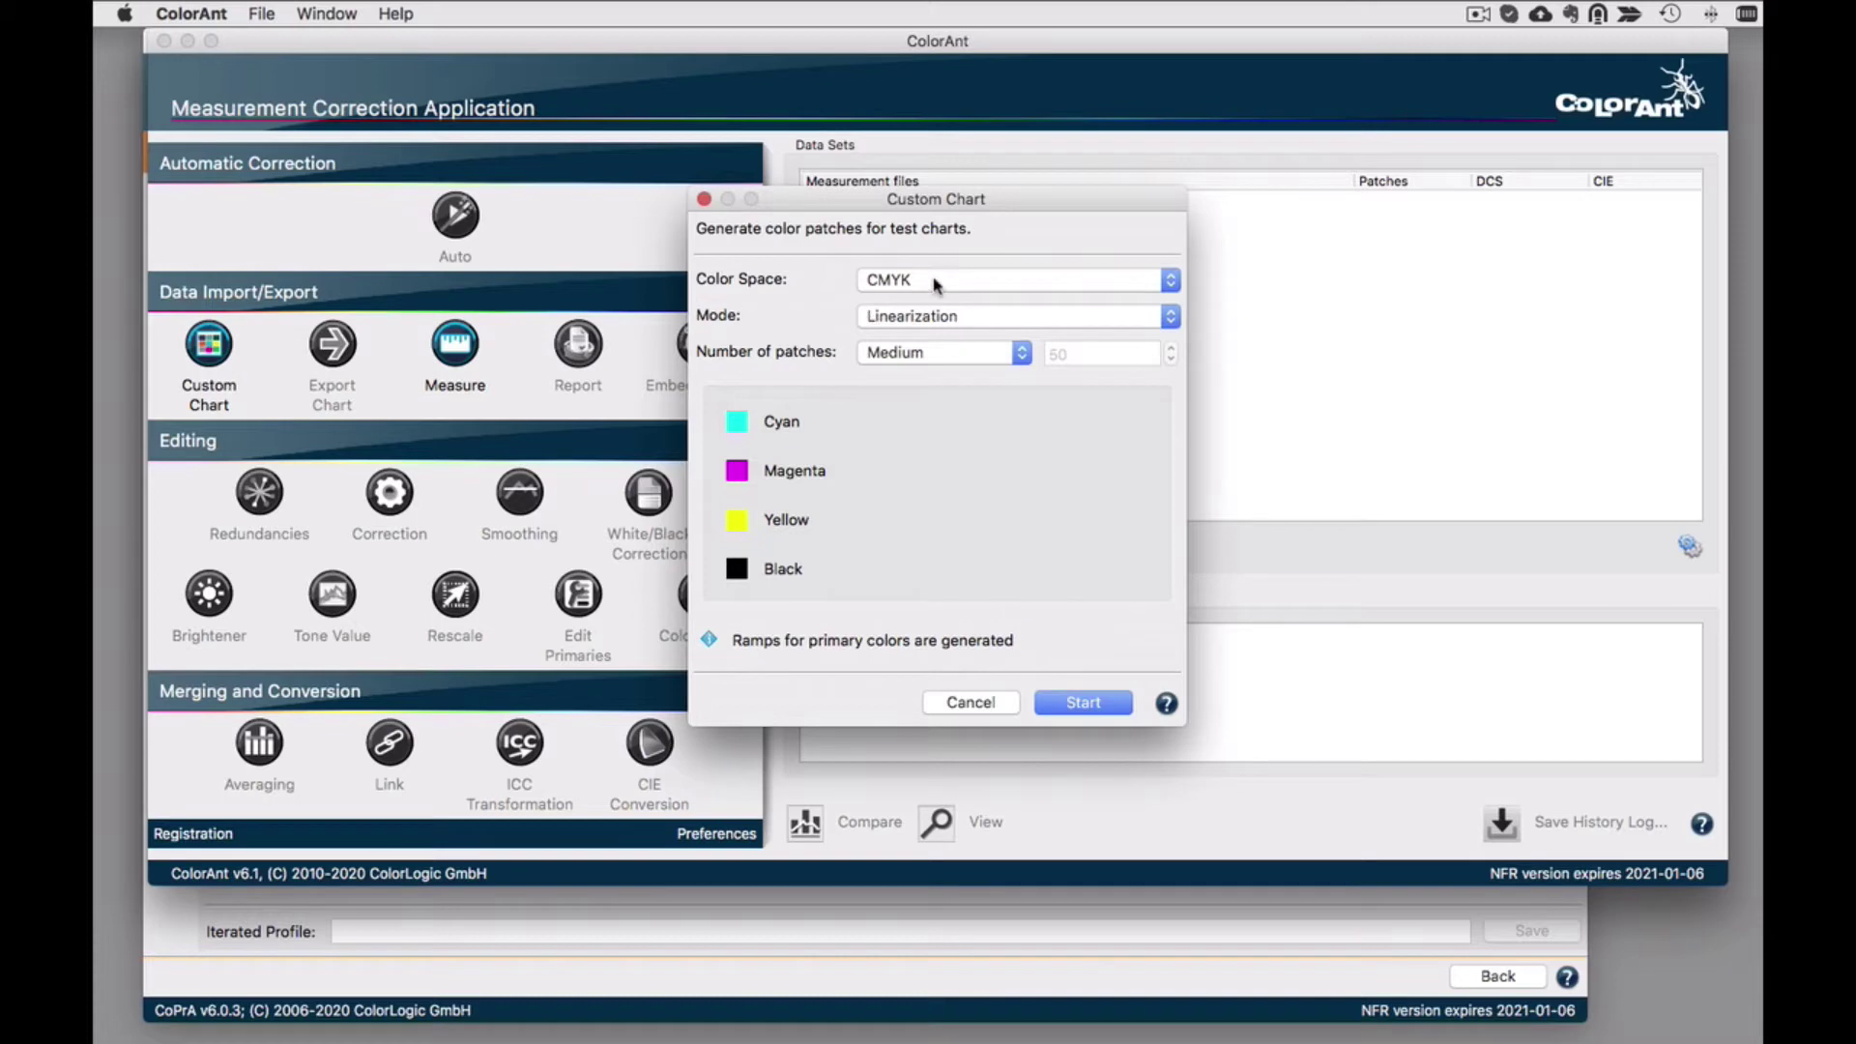
Set the CMYK custom chart mode to Profile Updating, with Small (100) patches.
click(928, 319)
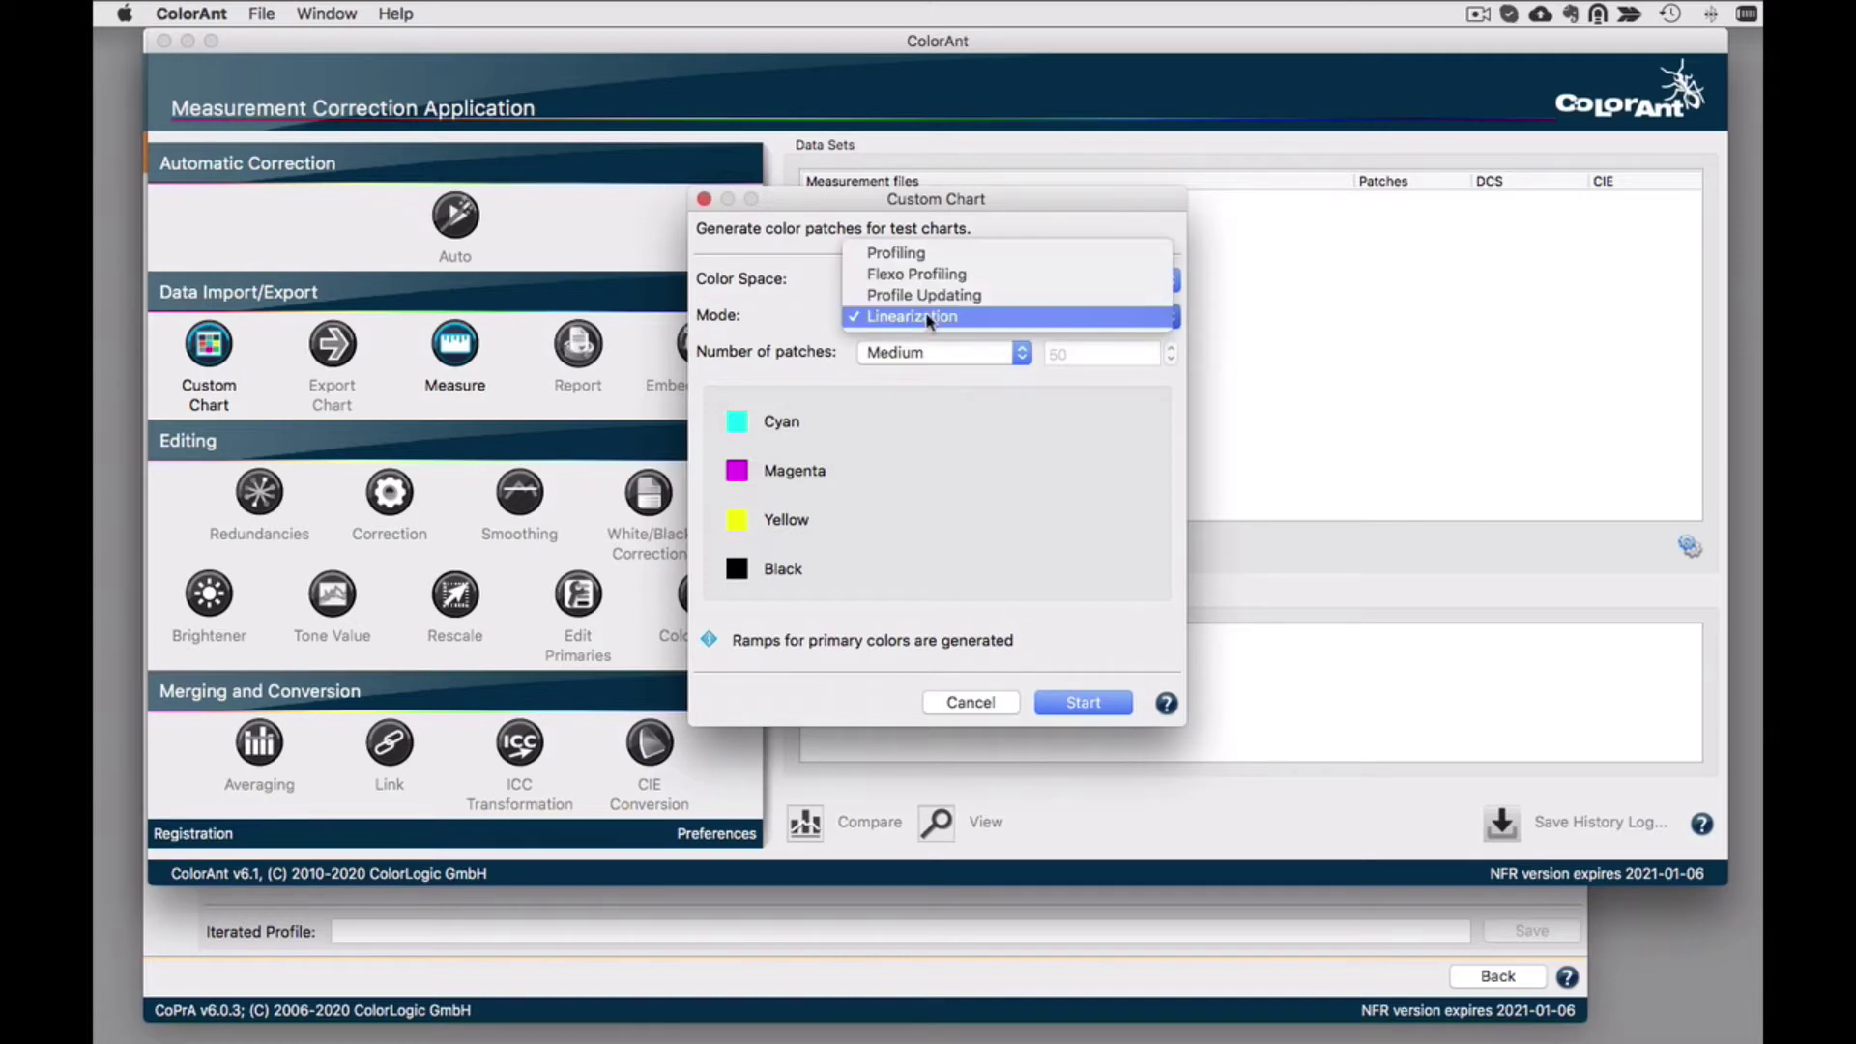
click(928, 295)
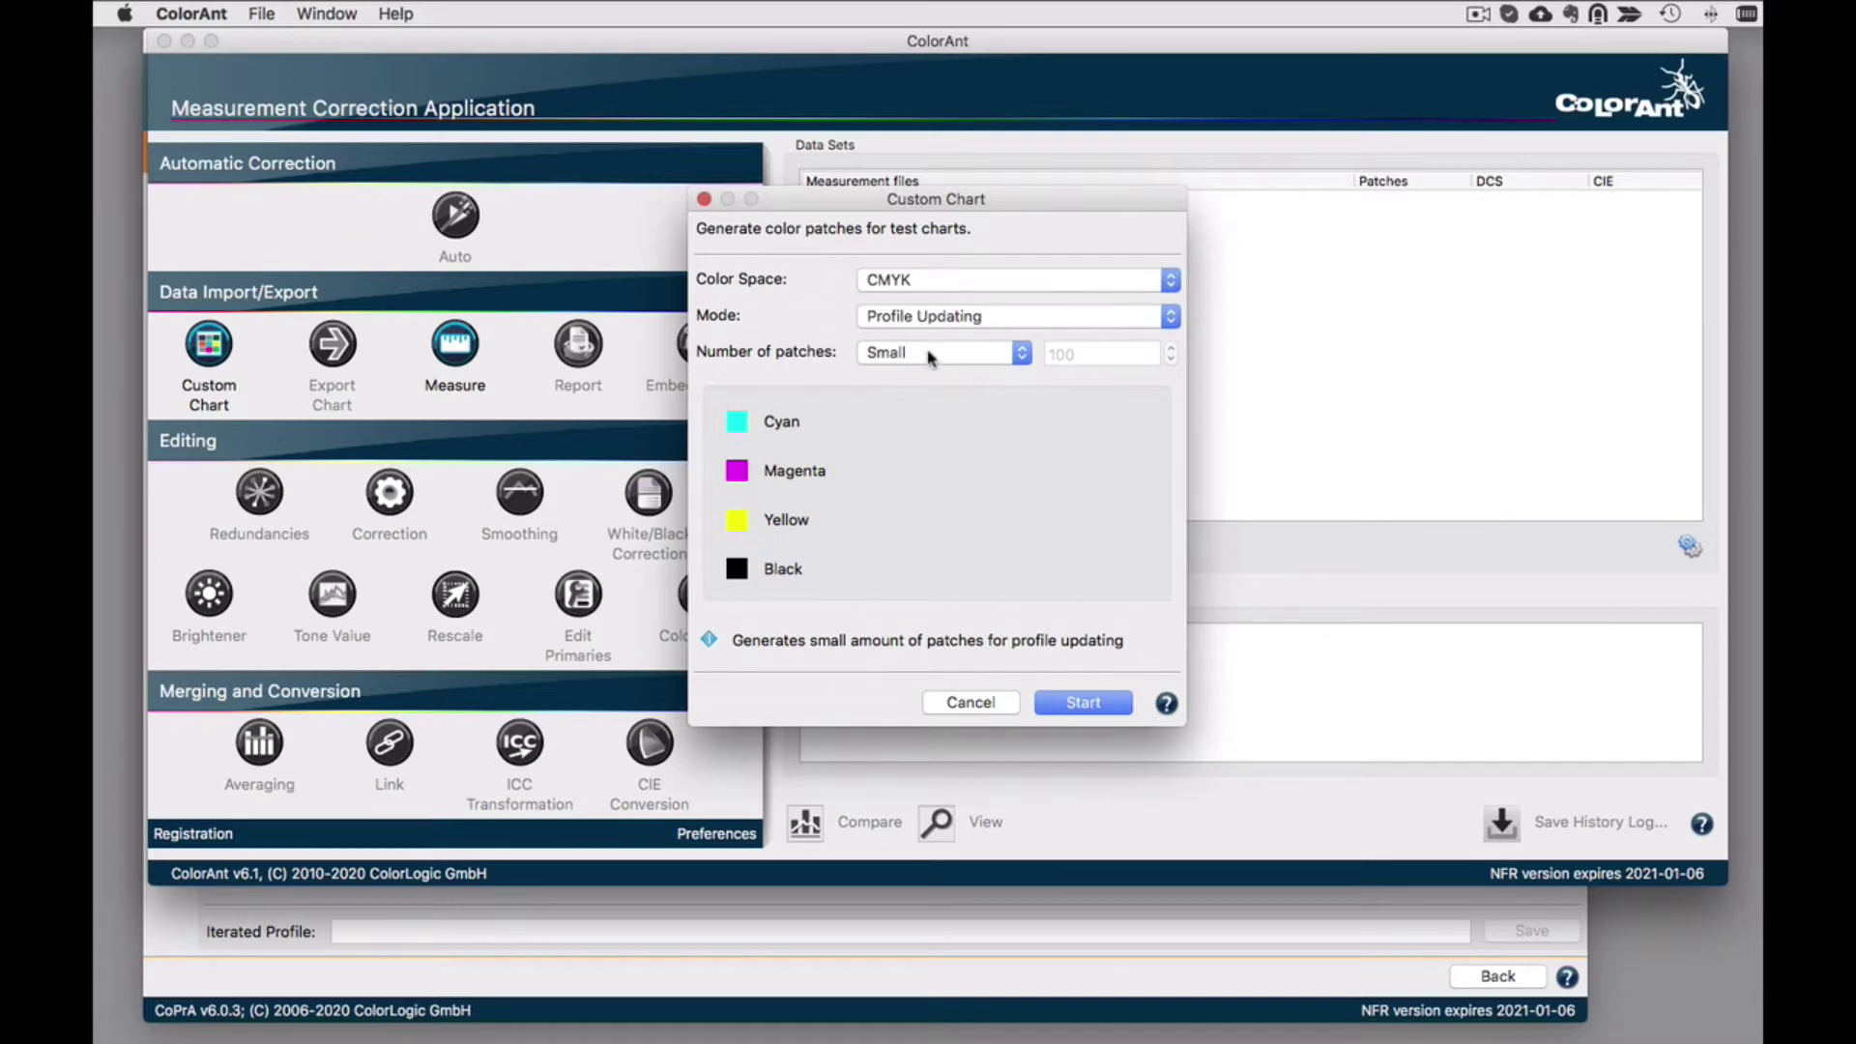
Generate CMYK-100-Chart, the 100-patch CMYK profile-updating data set.
click(1078, 700)
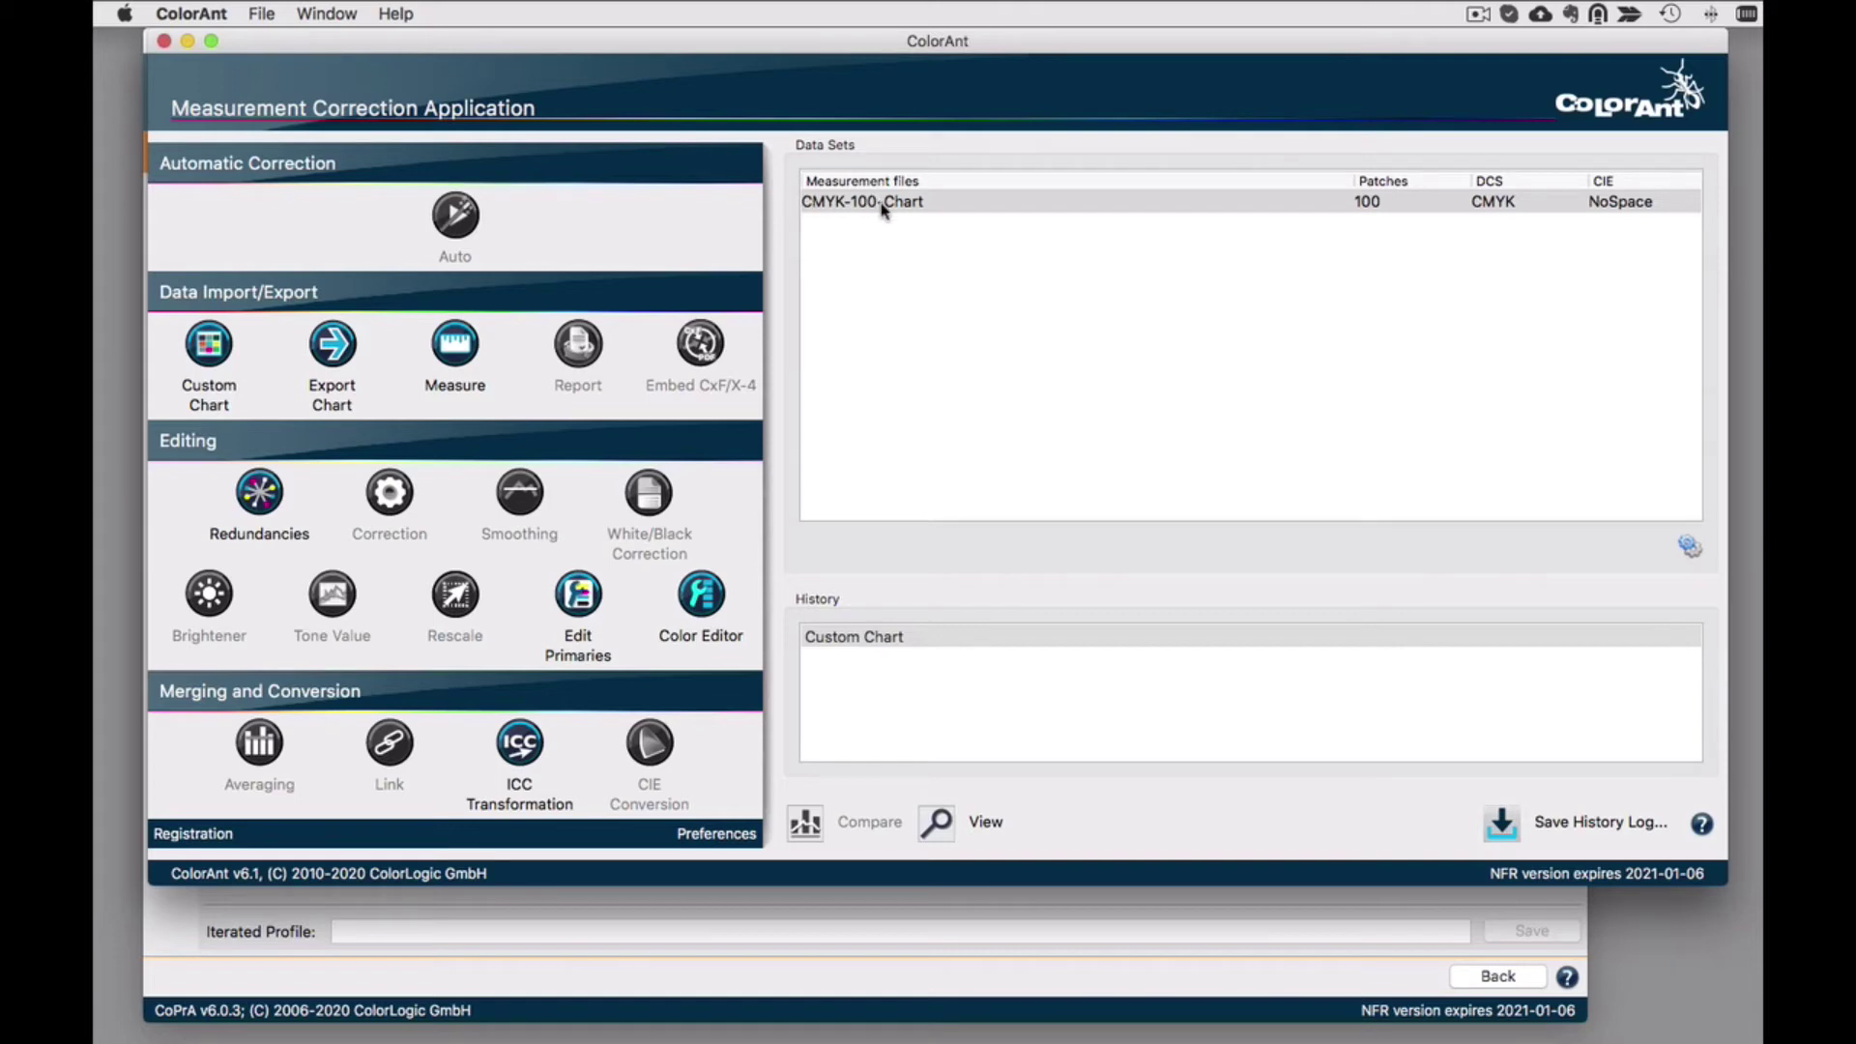
Open the predefined 72-patch MediaWedge-V3 chart and select both data set rows.
click(255, 10)
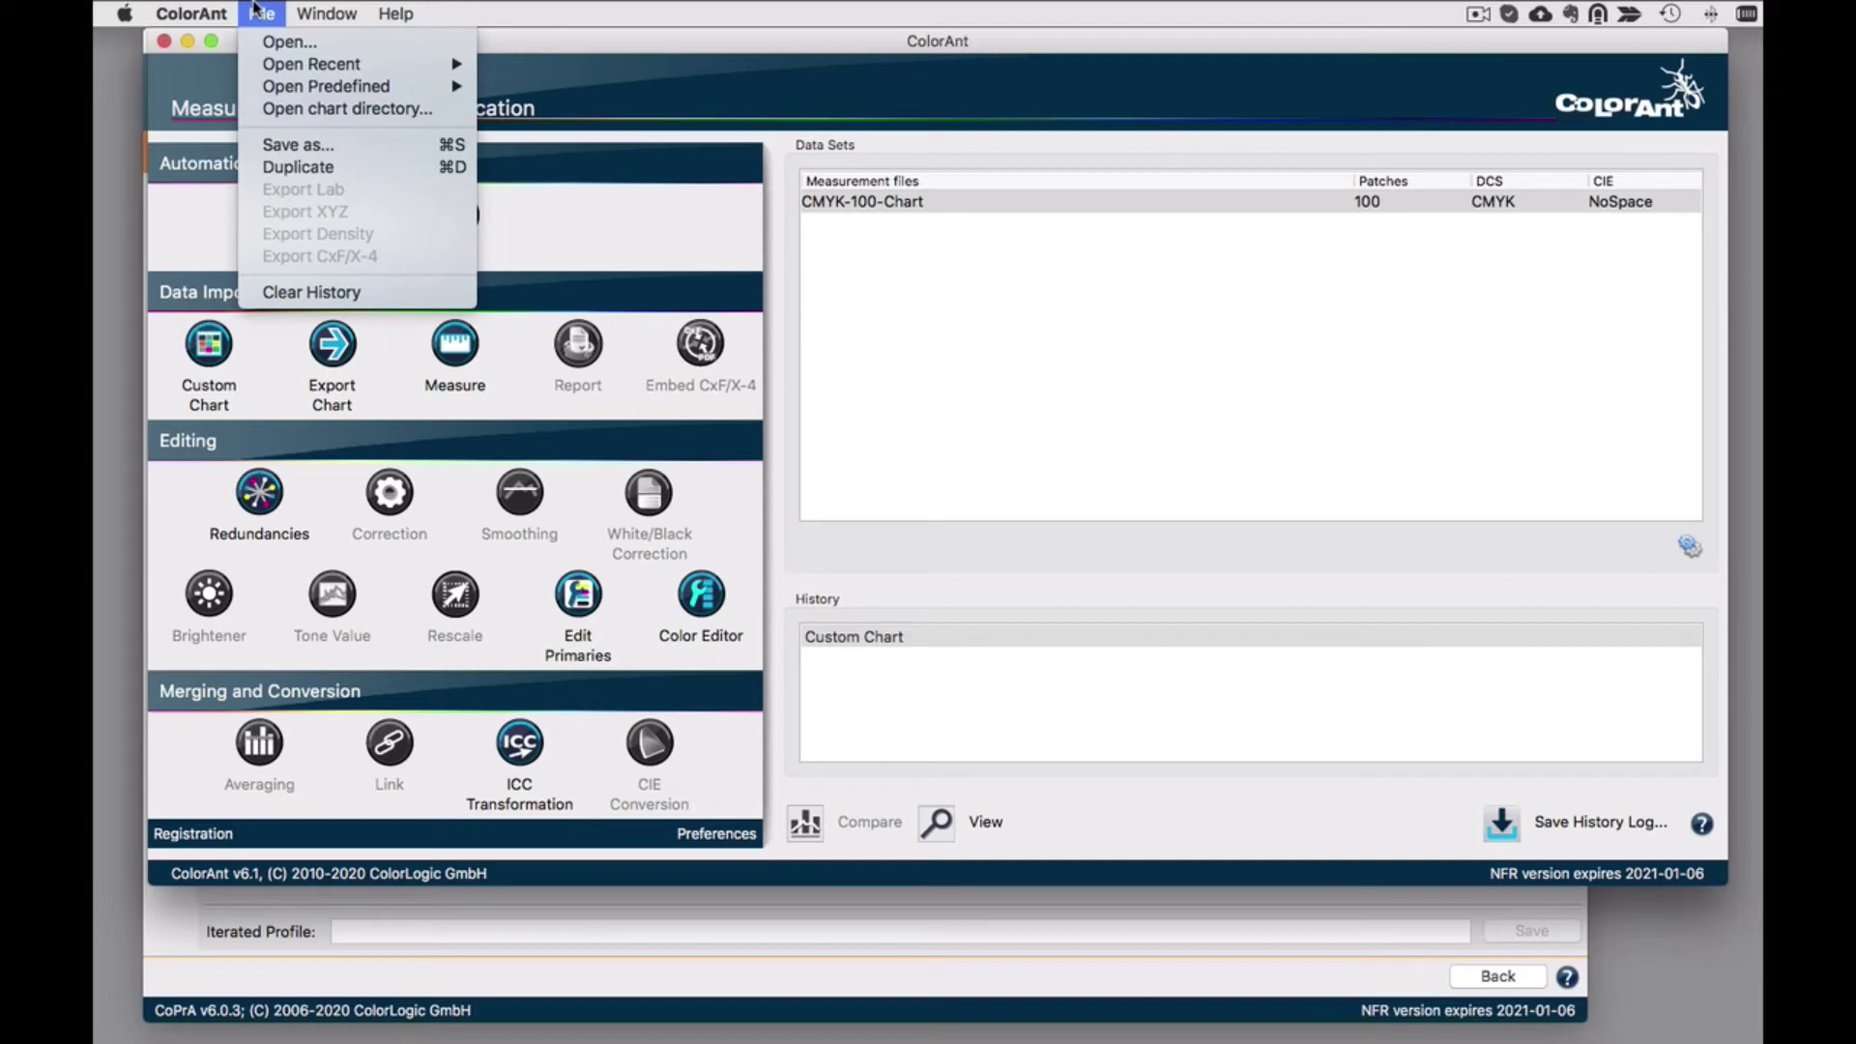
mouse_move(326, 88)
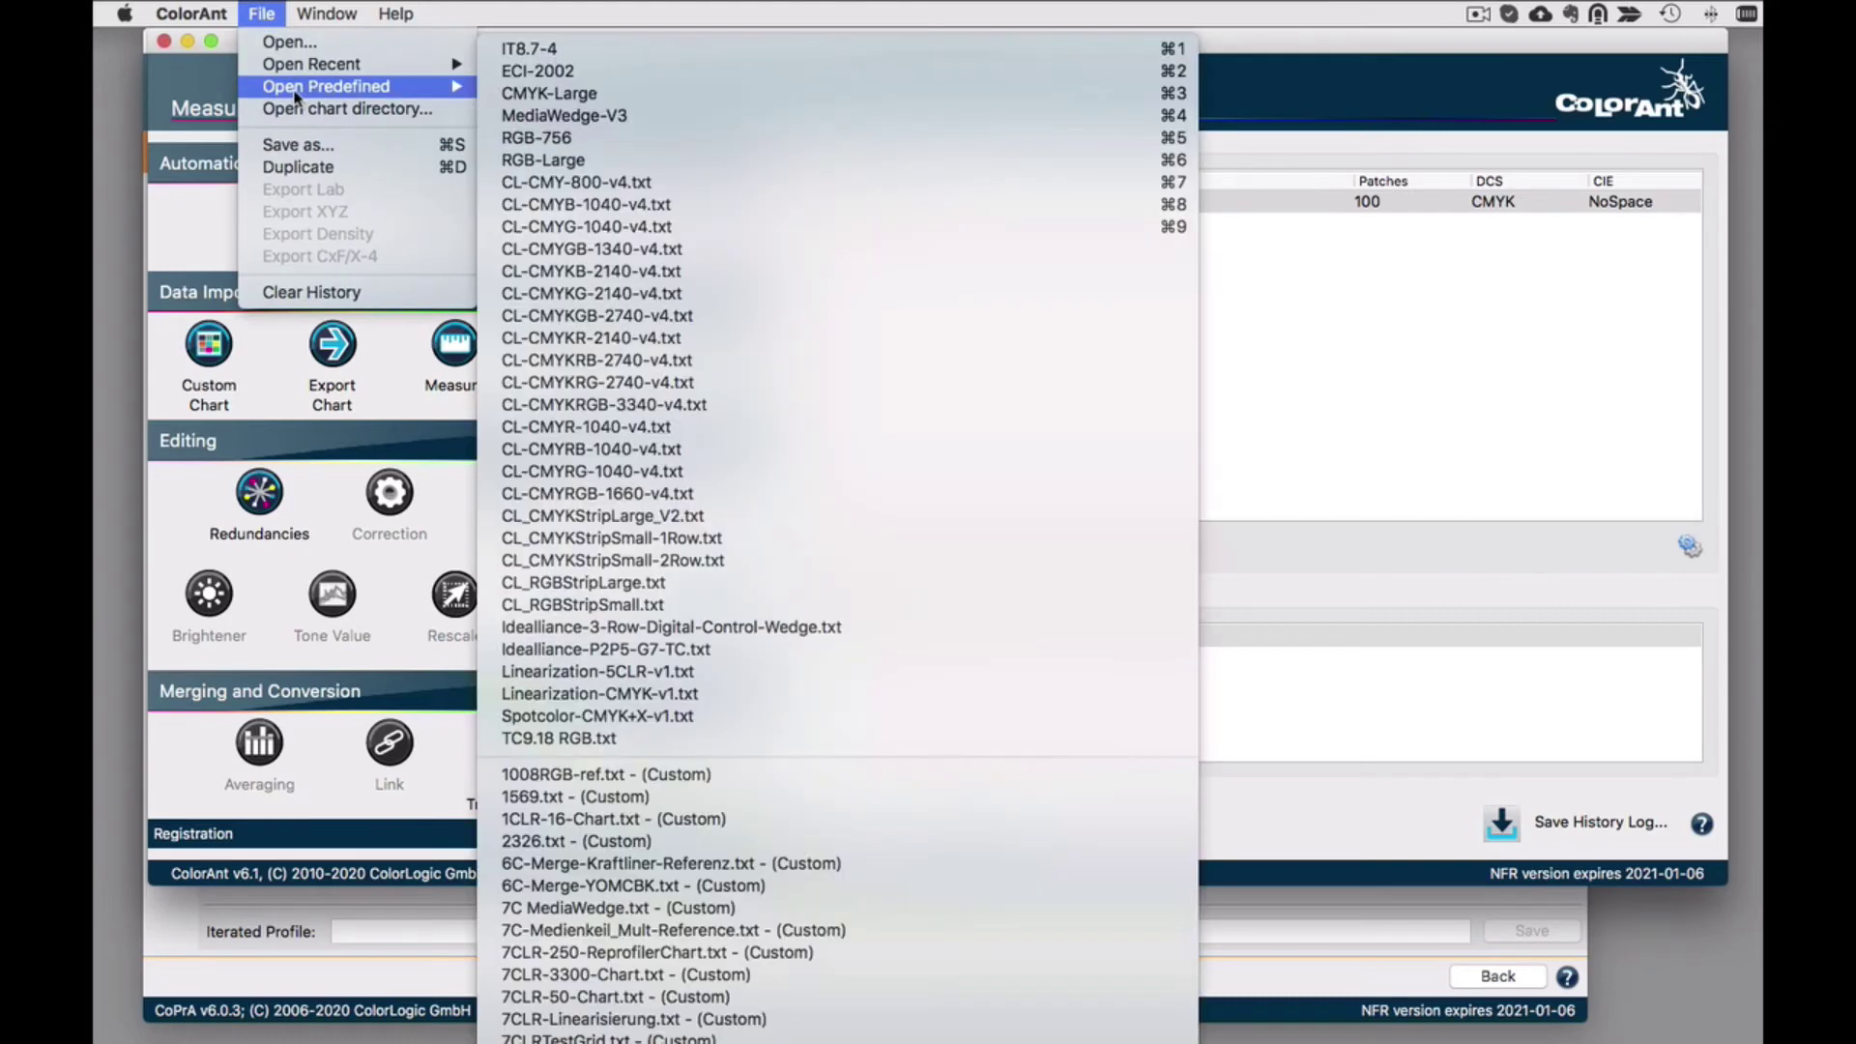
click(641, 118)
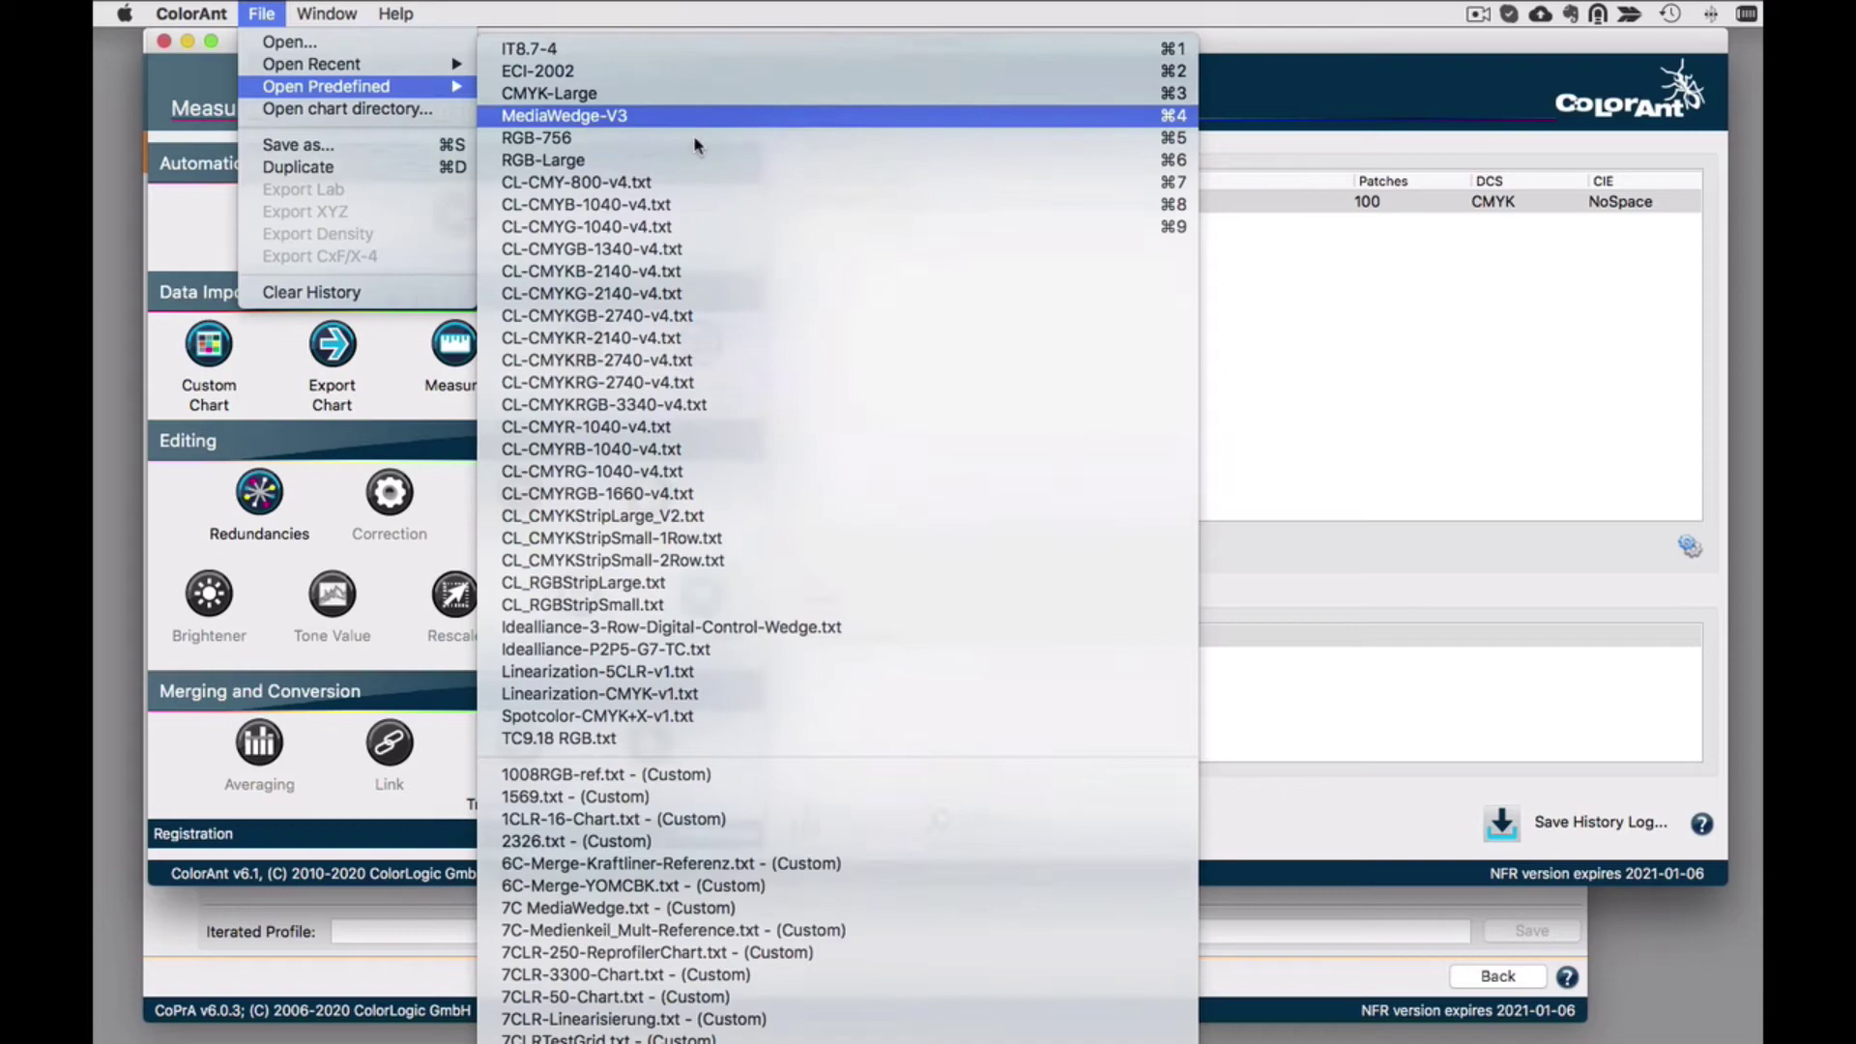
shift+click(898, 202)
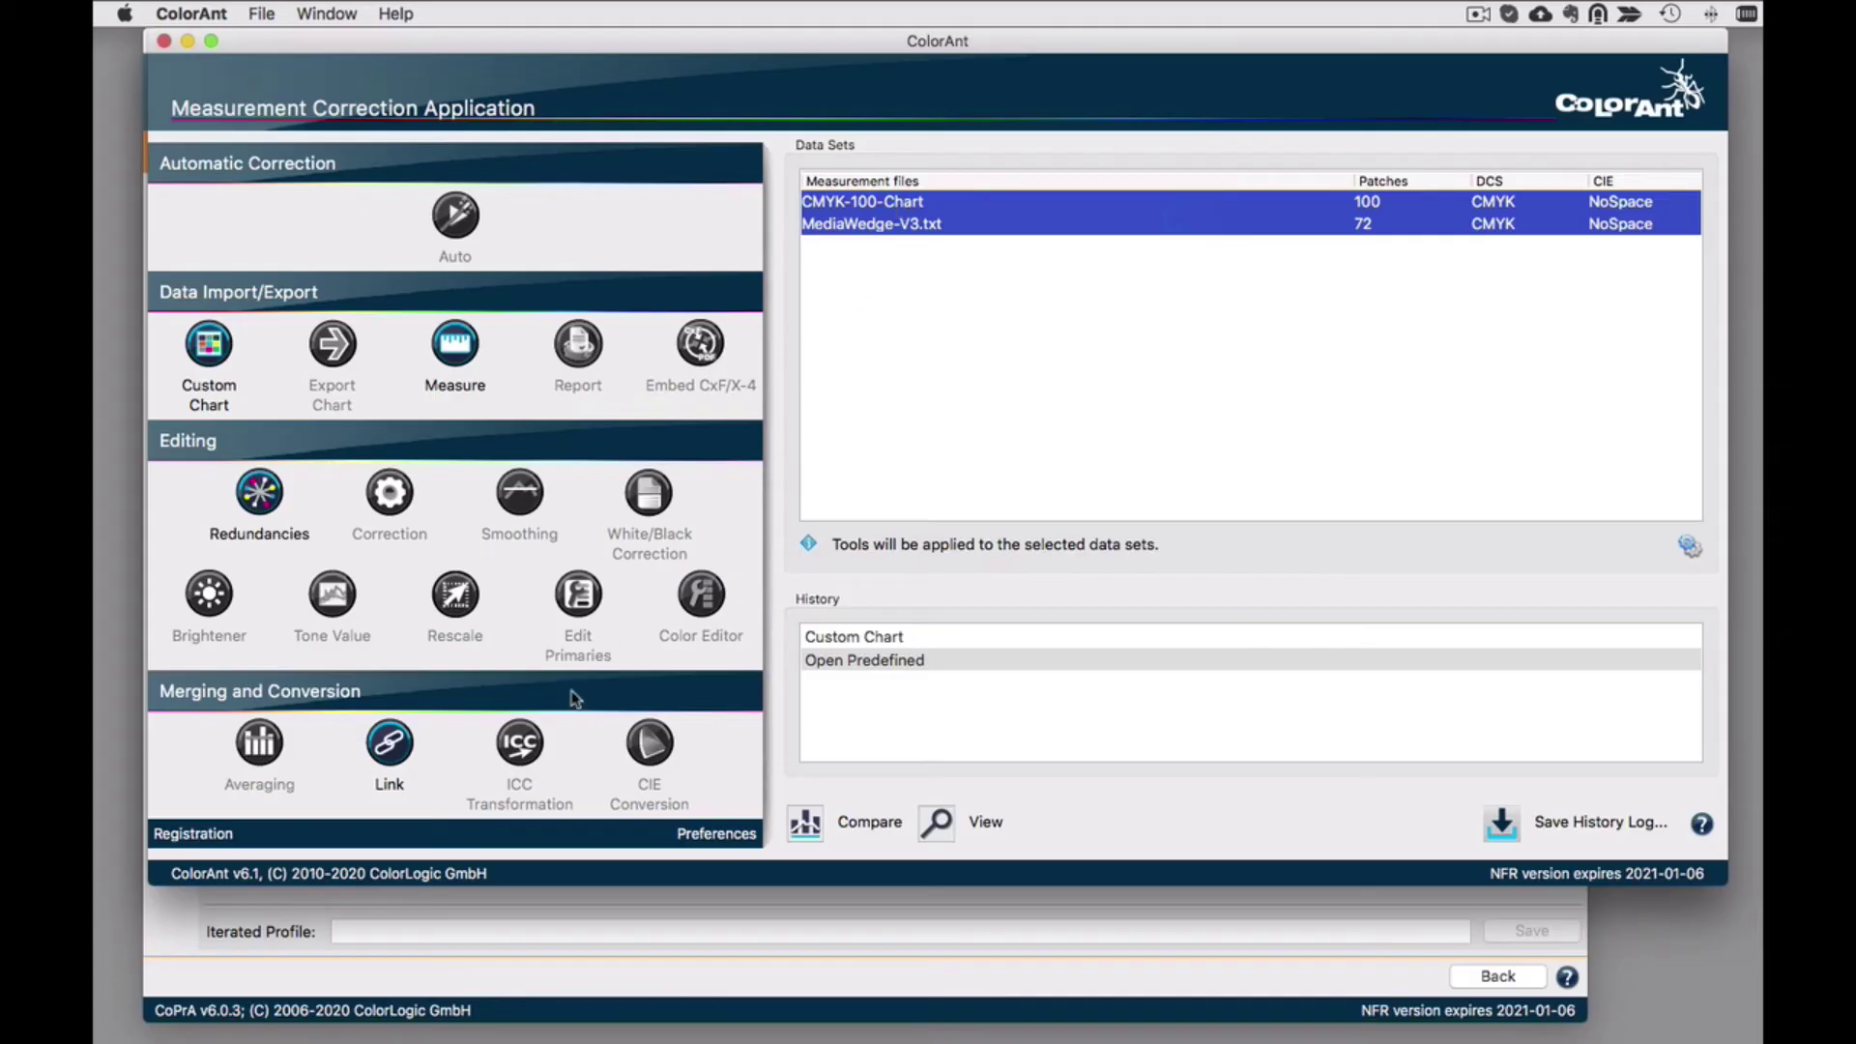
Link the two same-color-space charts into the 172-patch Link.txt data set.
click(389, 743)
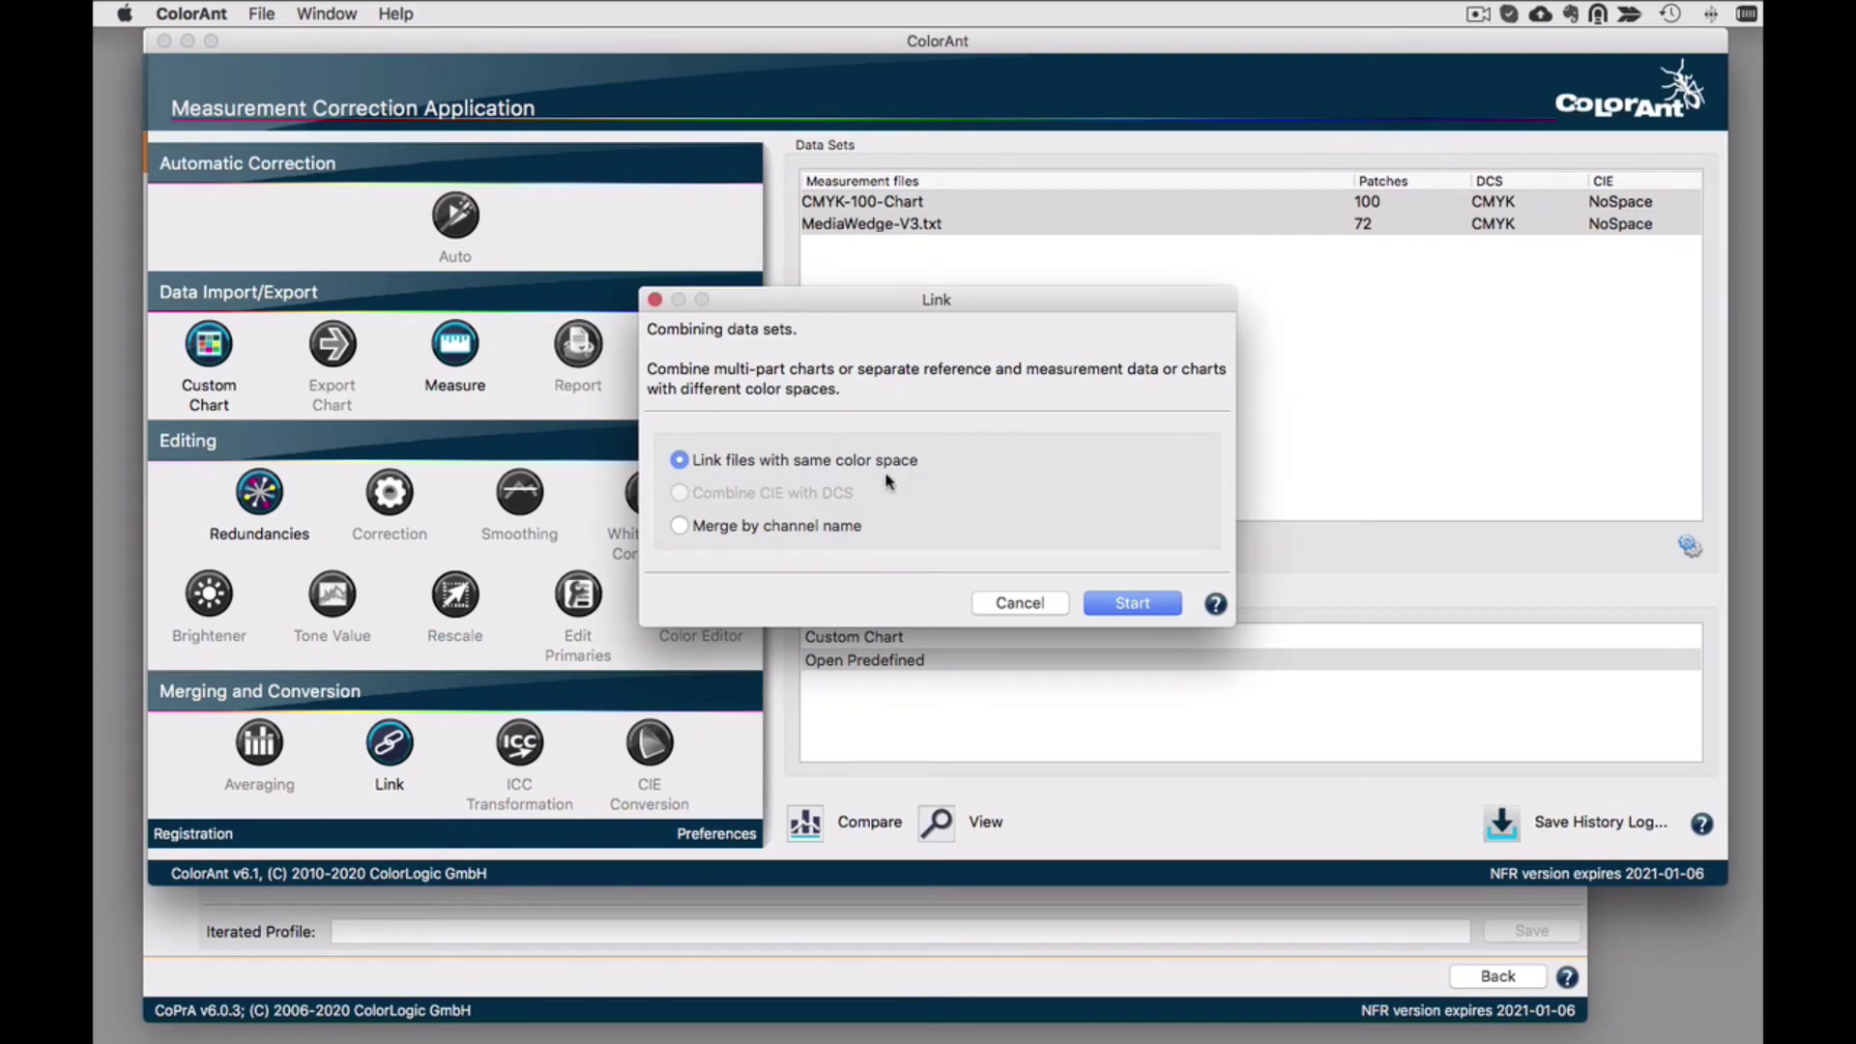
click(1132, 602)
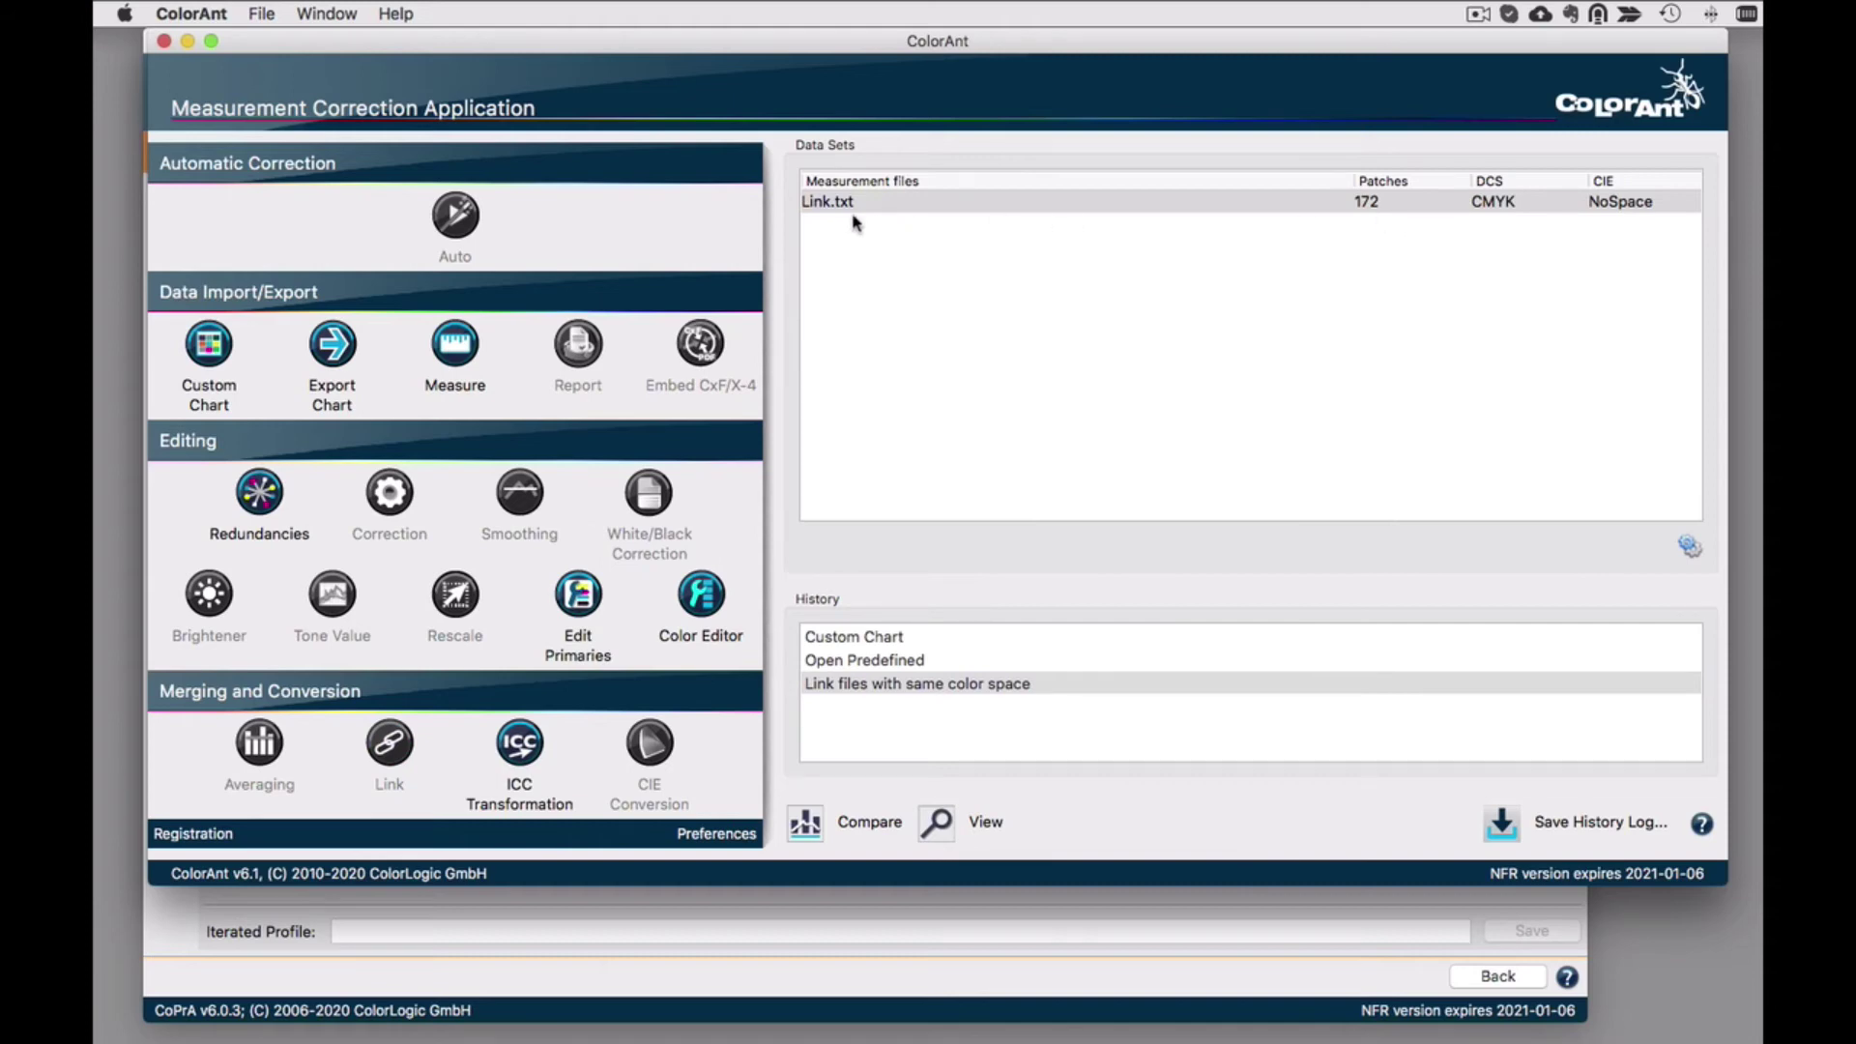
Remove duplicate patches from Link.txt and open export settings for the 140-patch result.
click(827, 203)
click(262, 495)
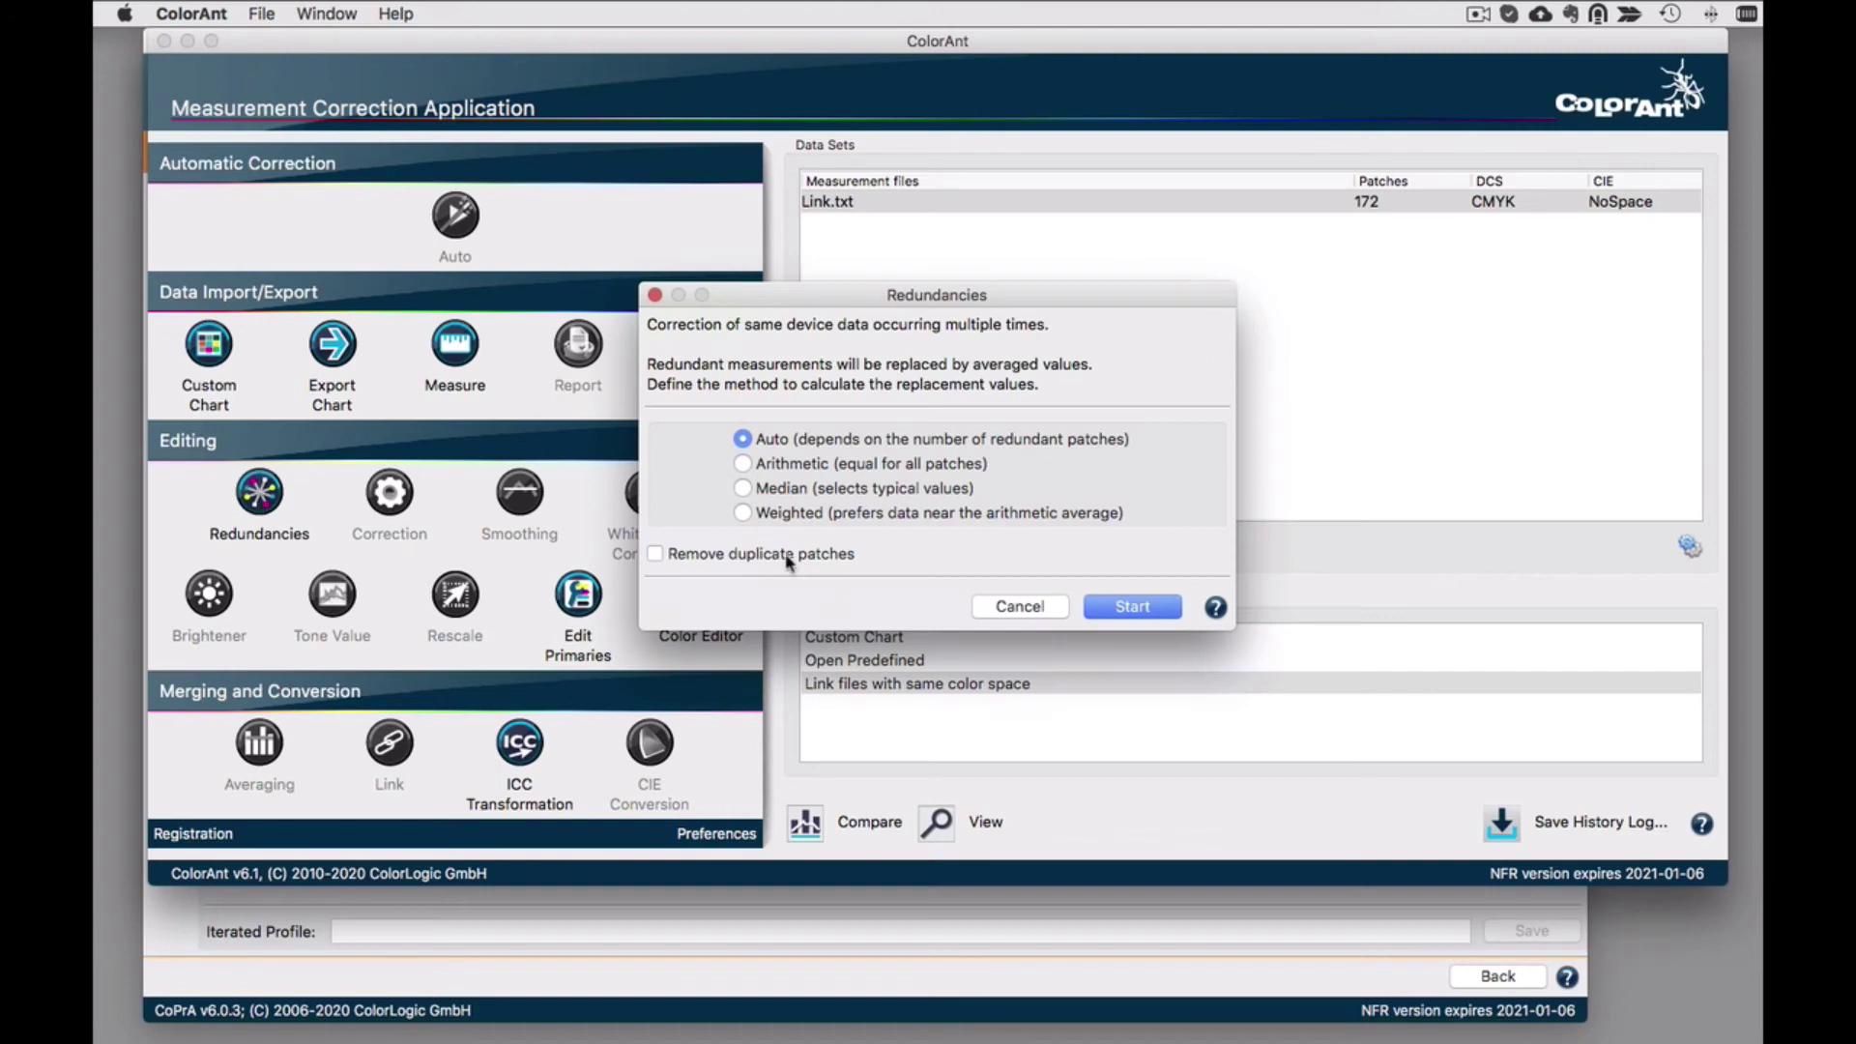
click(726, 555)
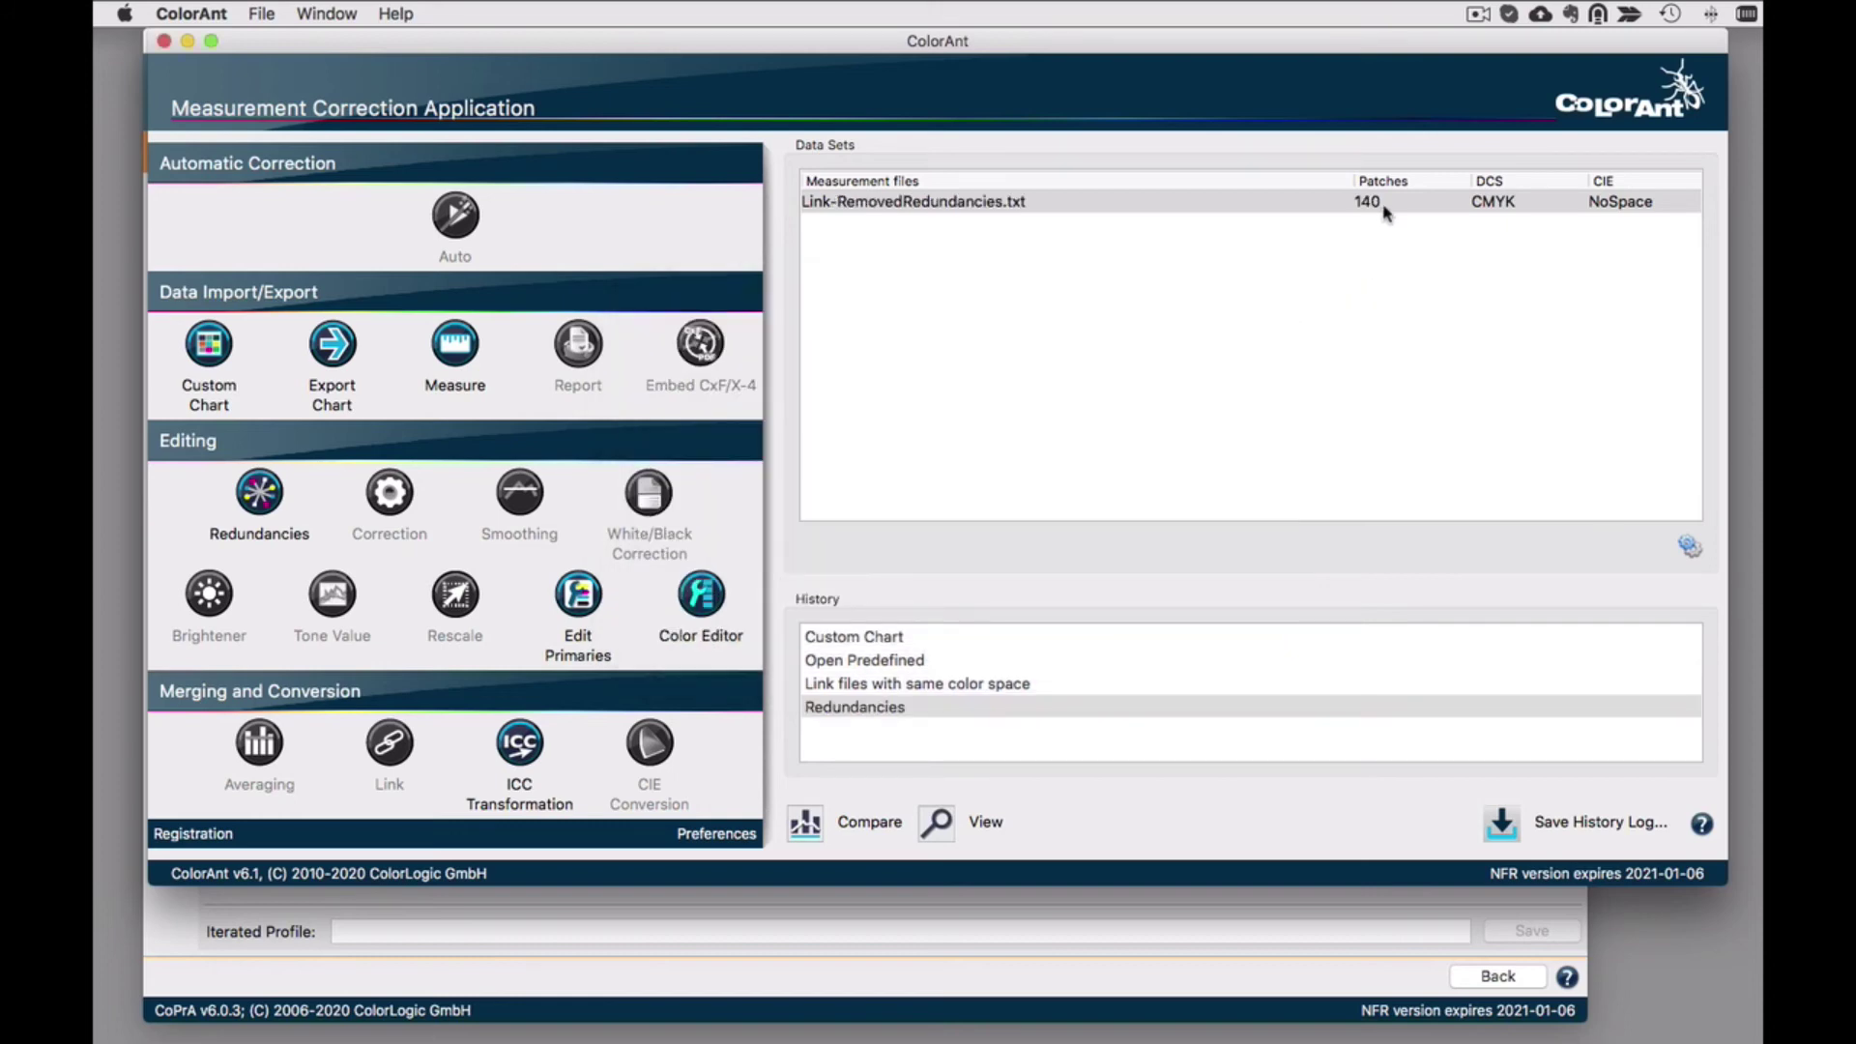
click(957, 207)
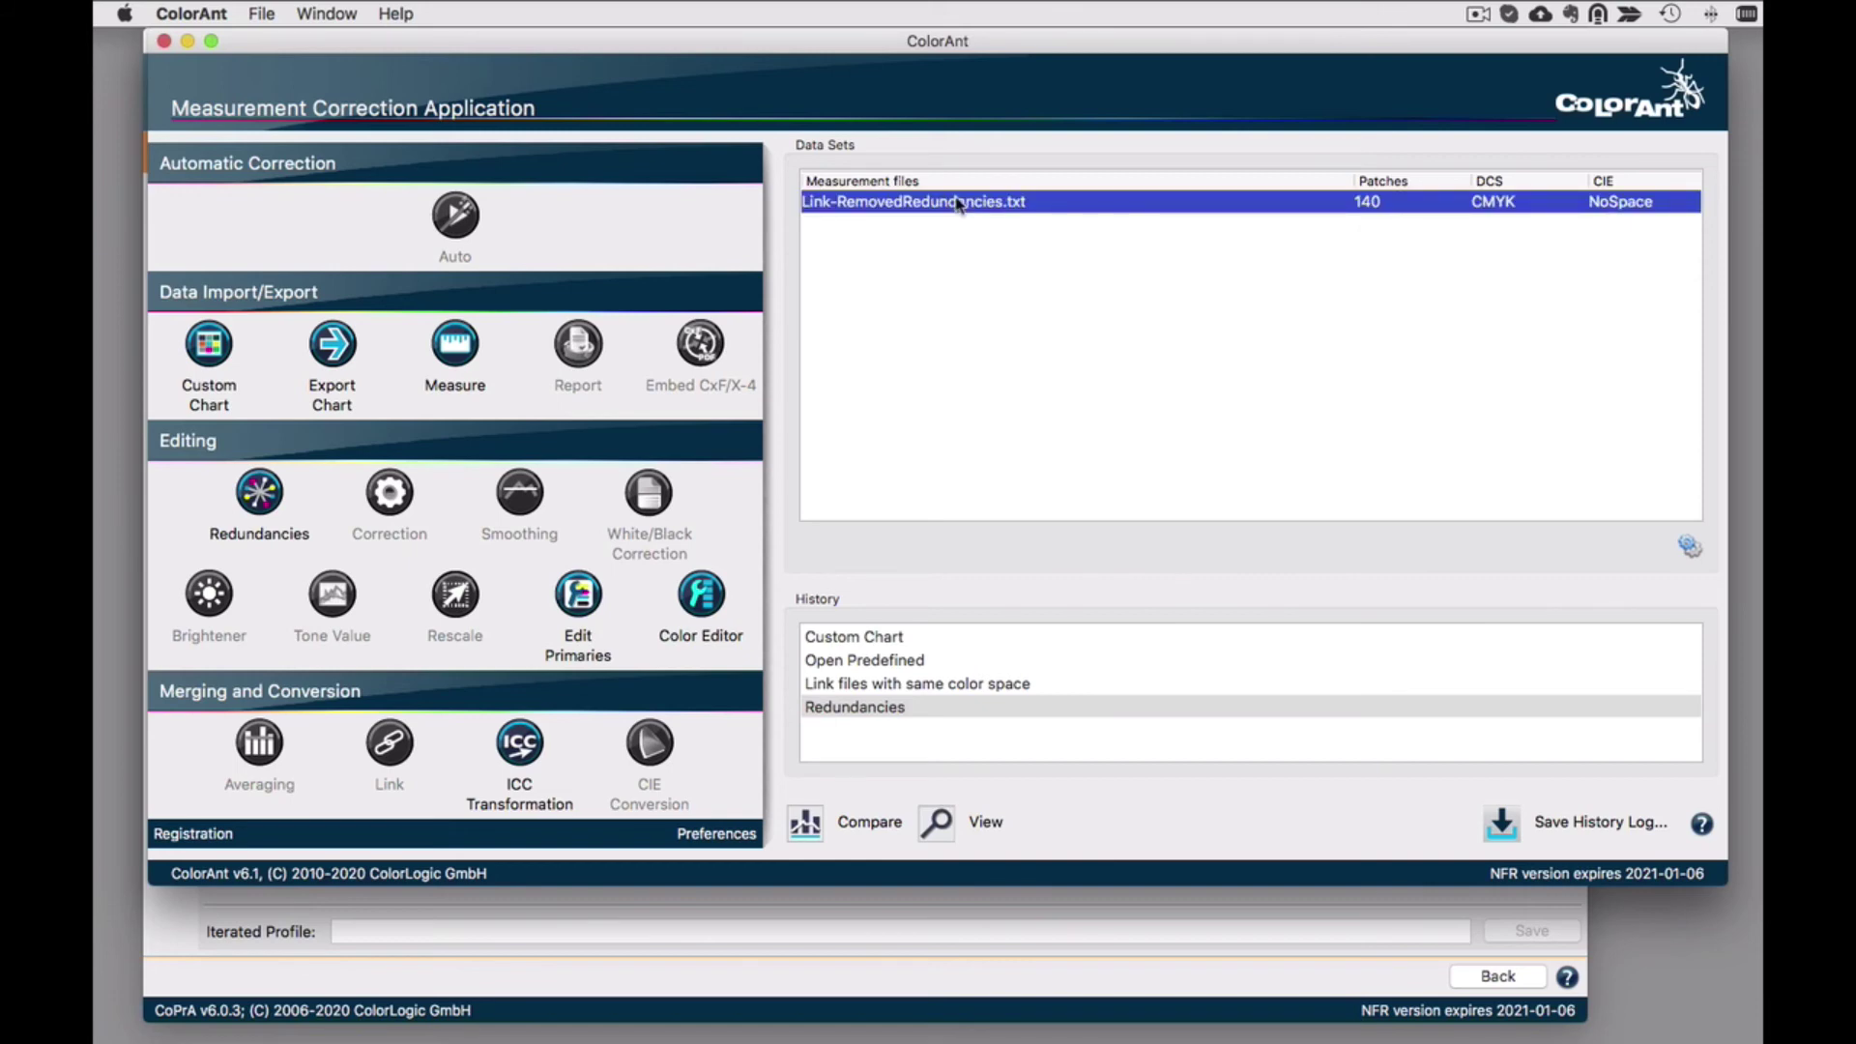
click(334, 348)
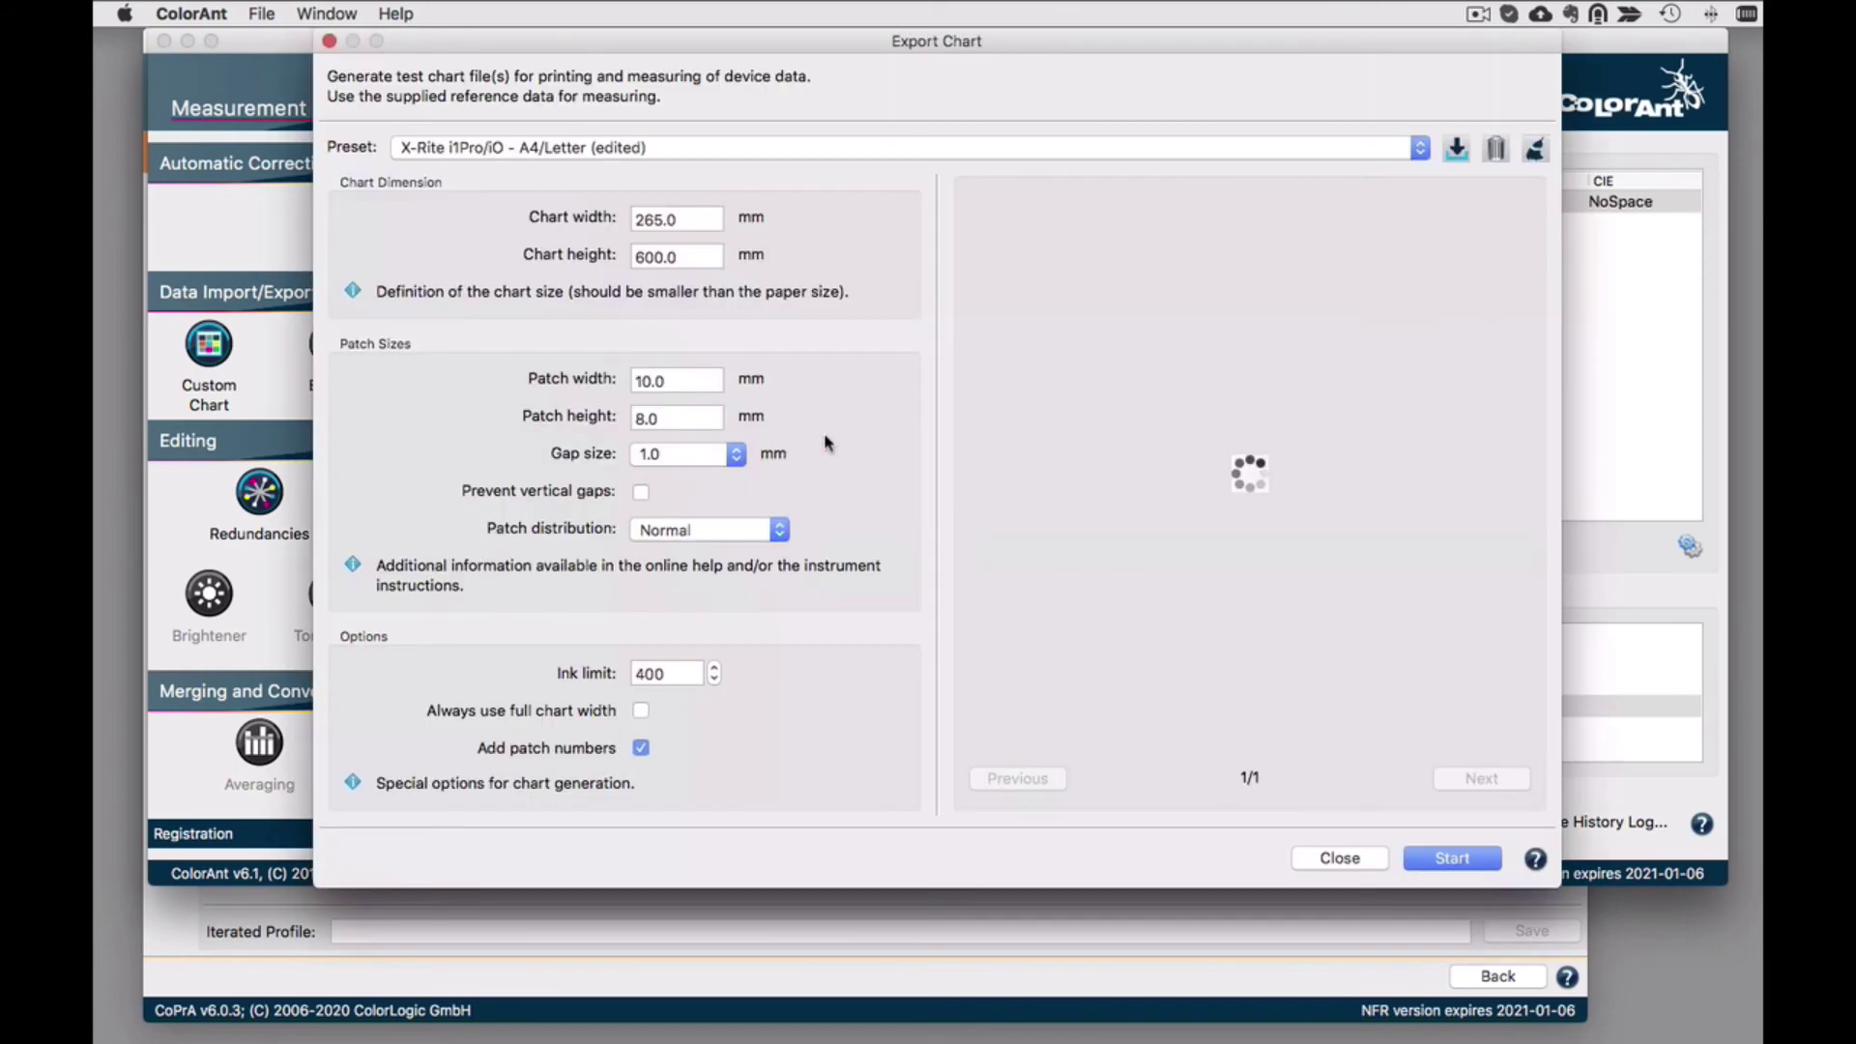